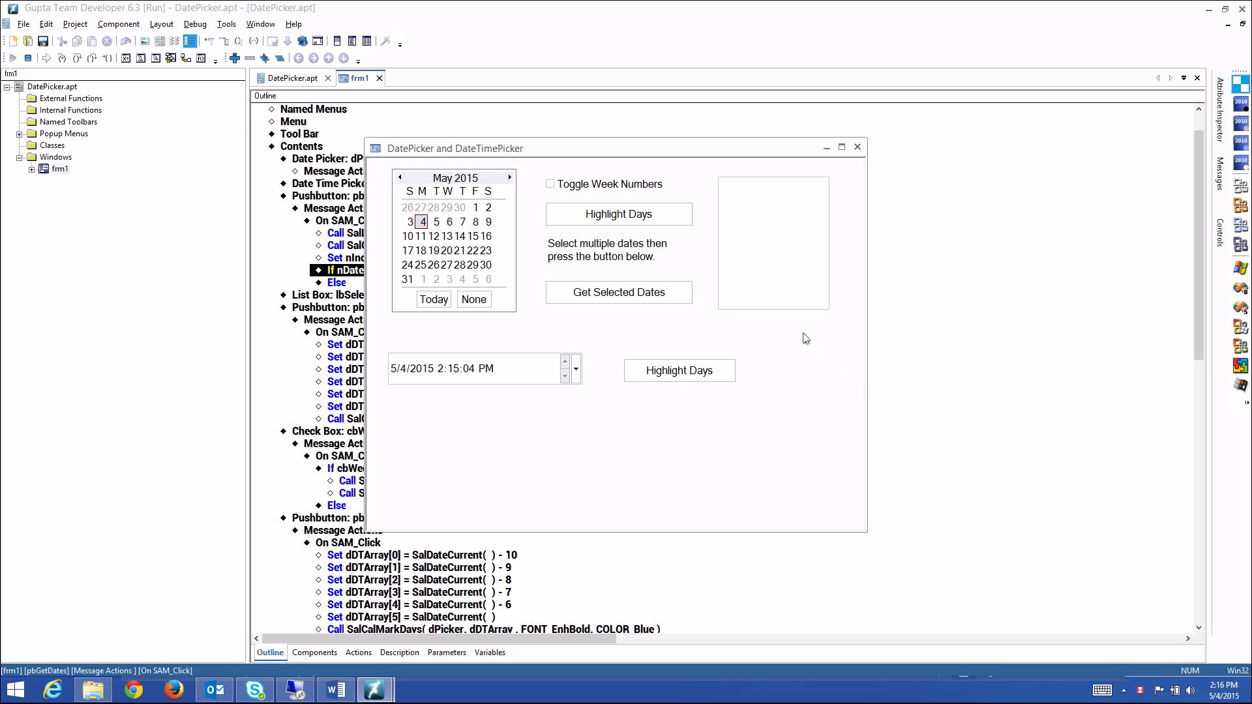
Toggle week numbers on and off, bold the recent days, and show April 2015.
click(632, 193)
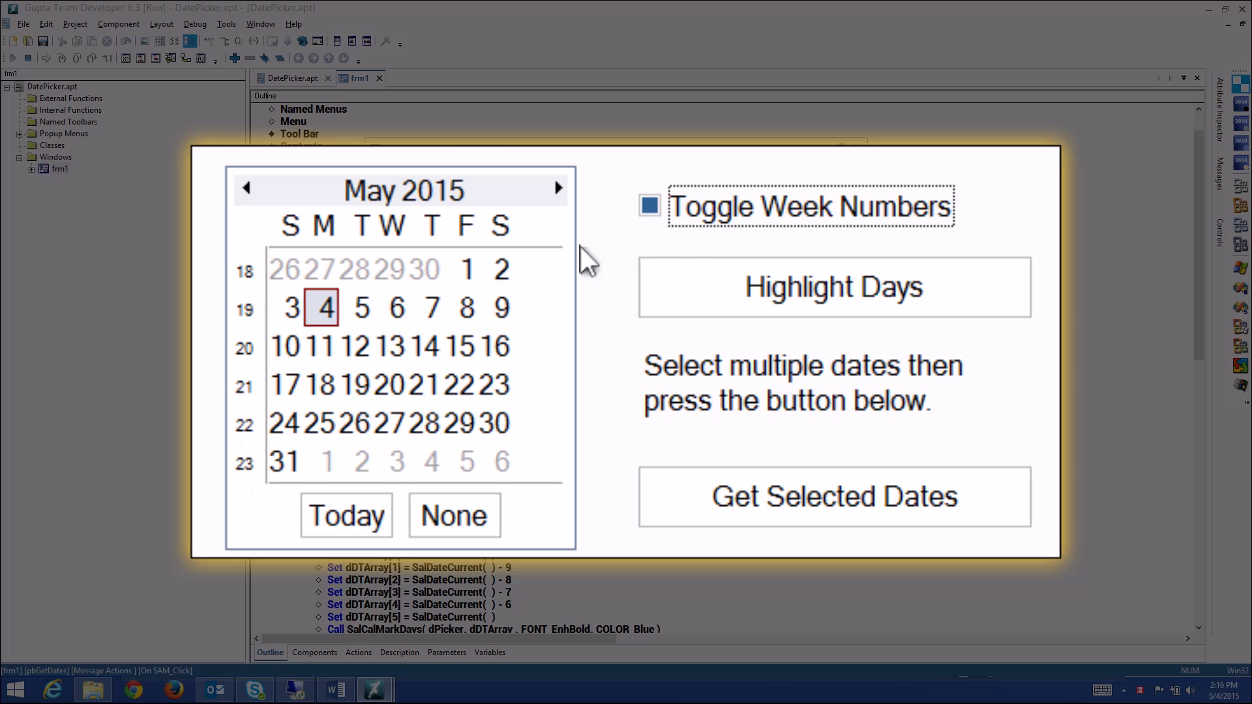
click(775, 213)
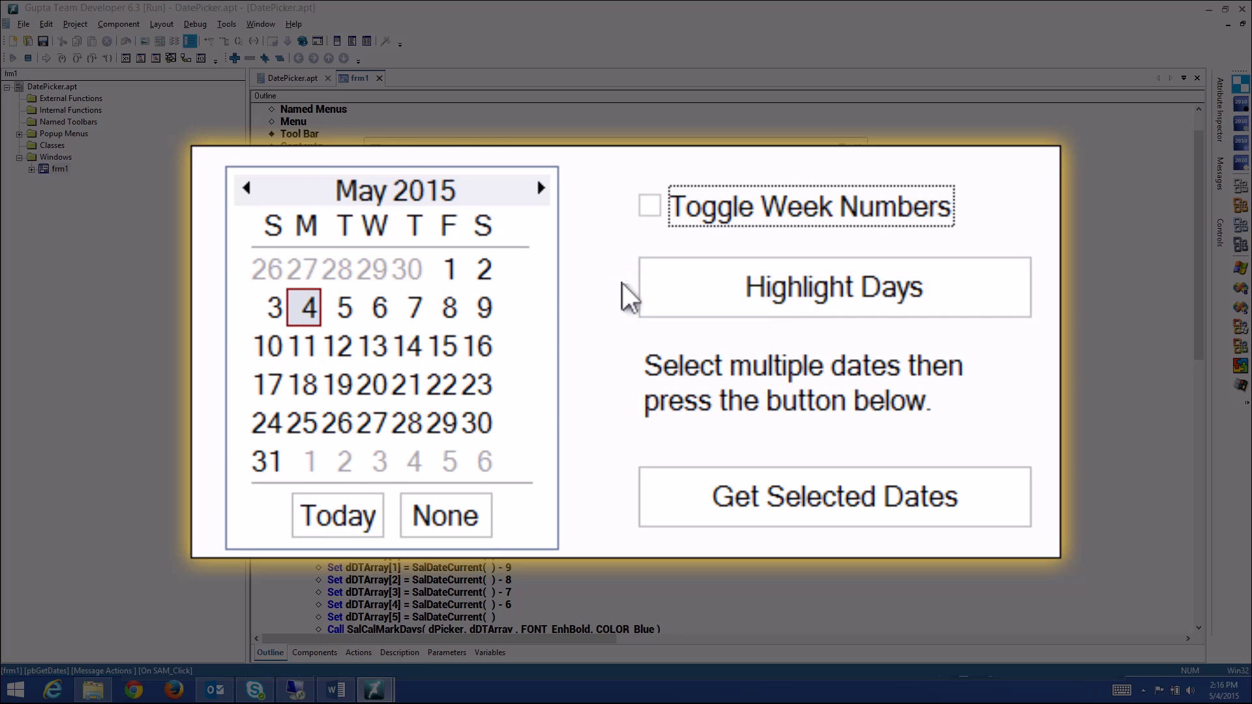
click(678, 279)
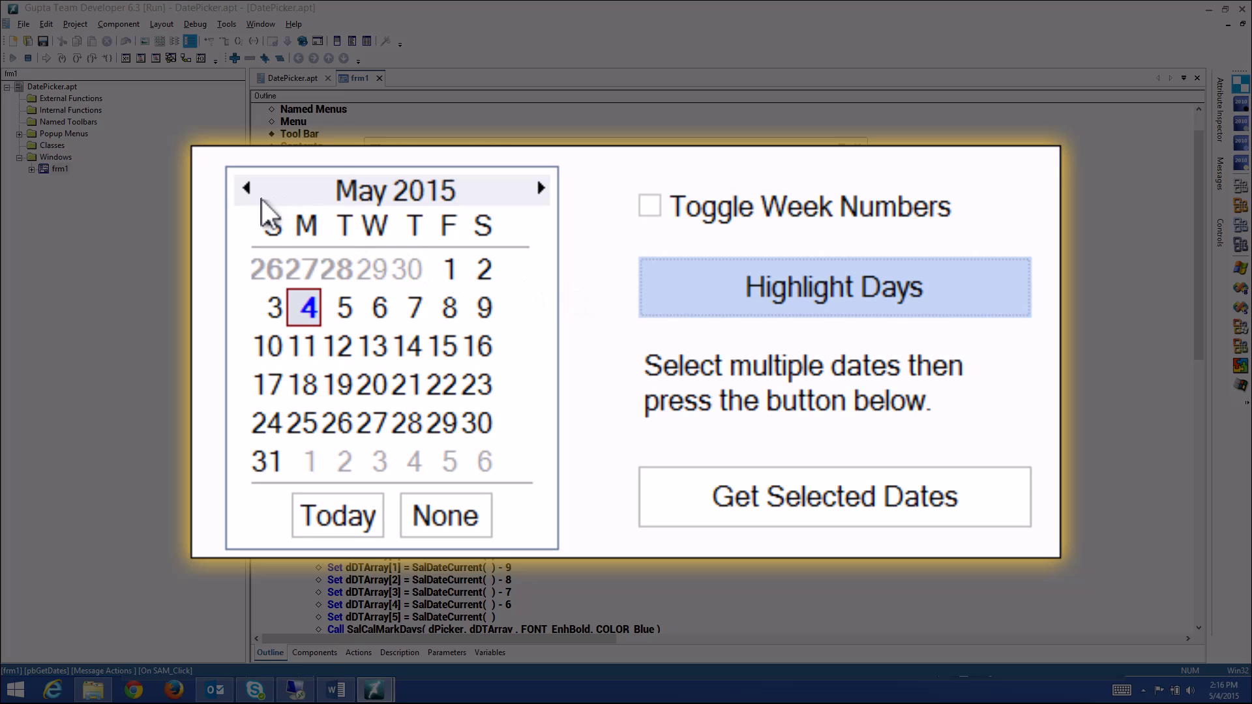
click(246, 187)
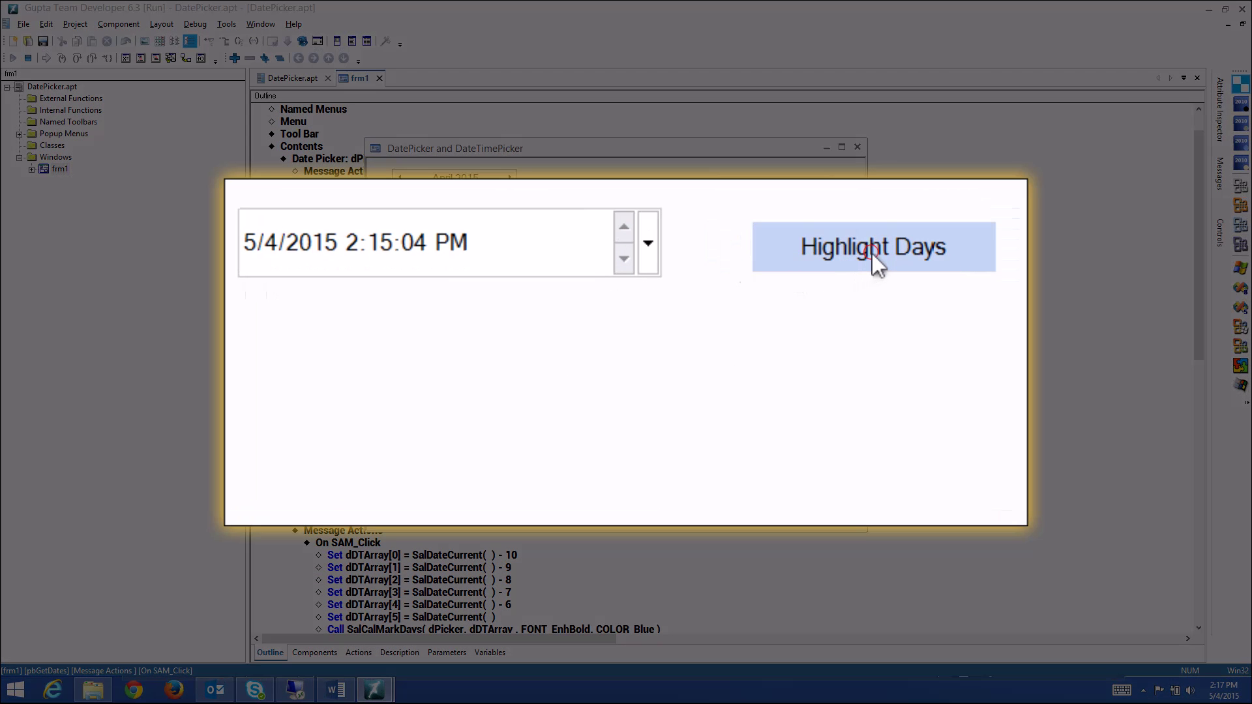
Highlight April 24–28 and May 4 in green on the date-time dropdown and view April 2015.
click(678, 372)
click(649, 245)
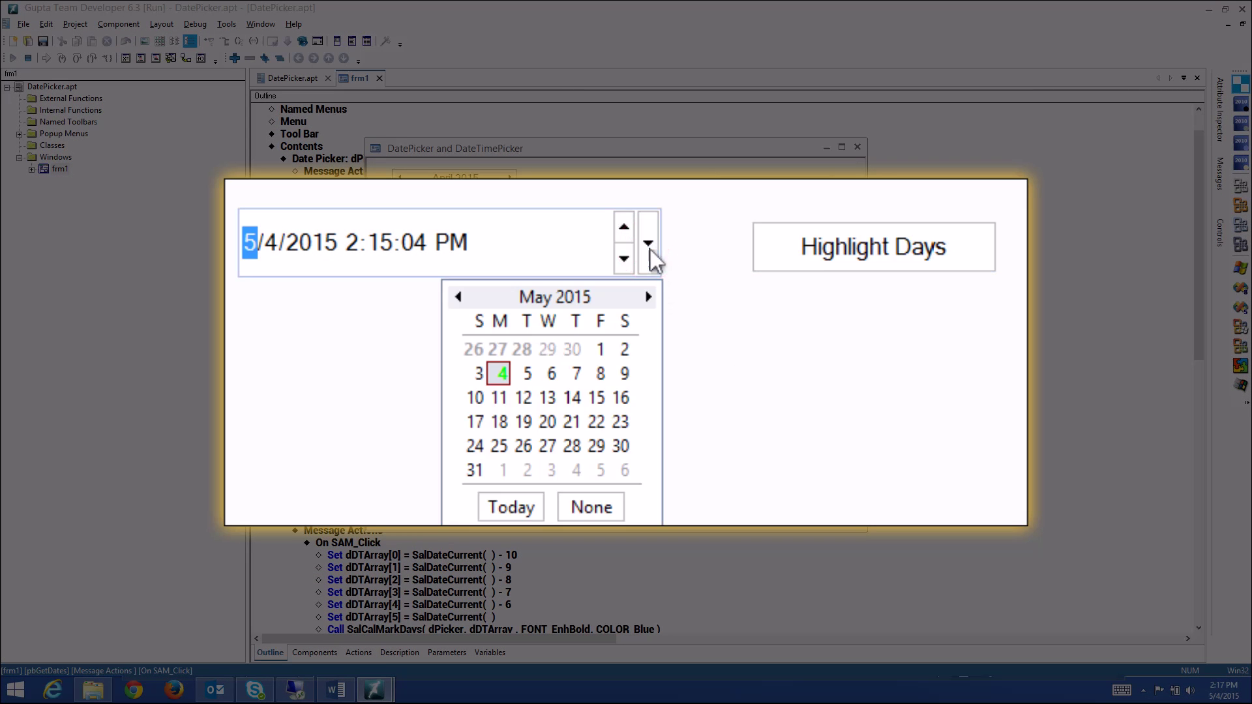
click(457, 298)
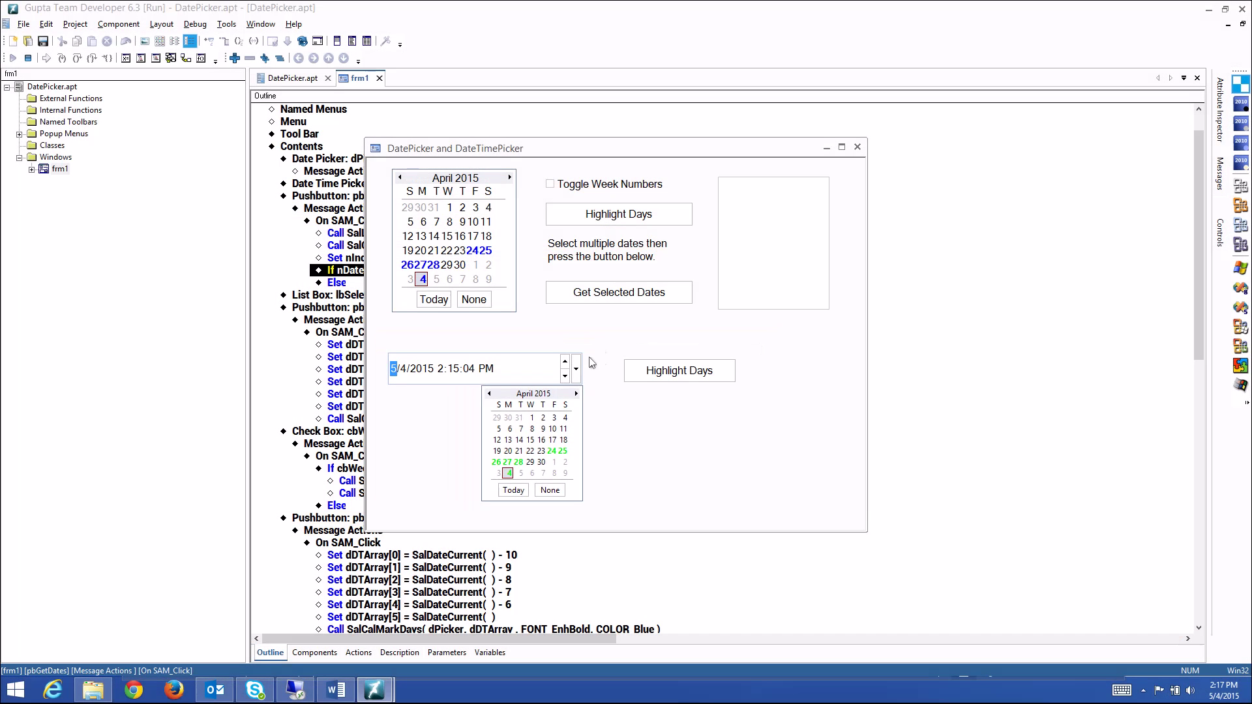
click(577, 371)
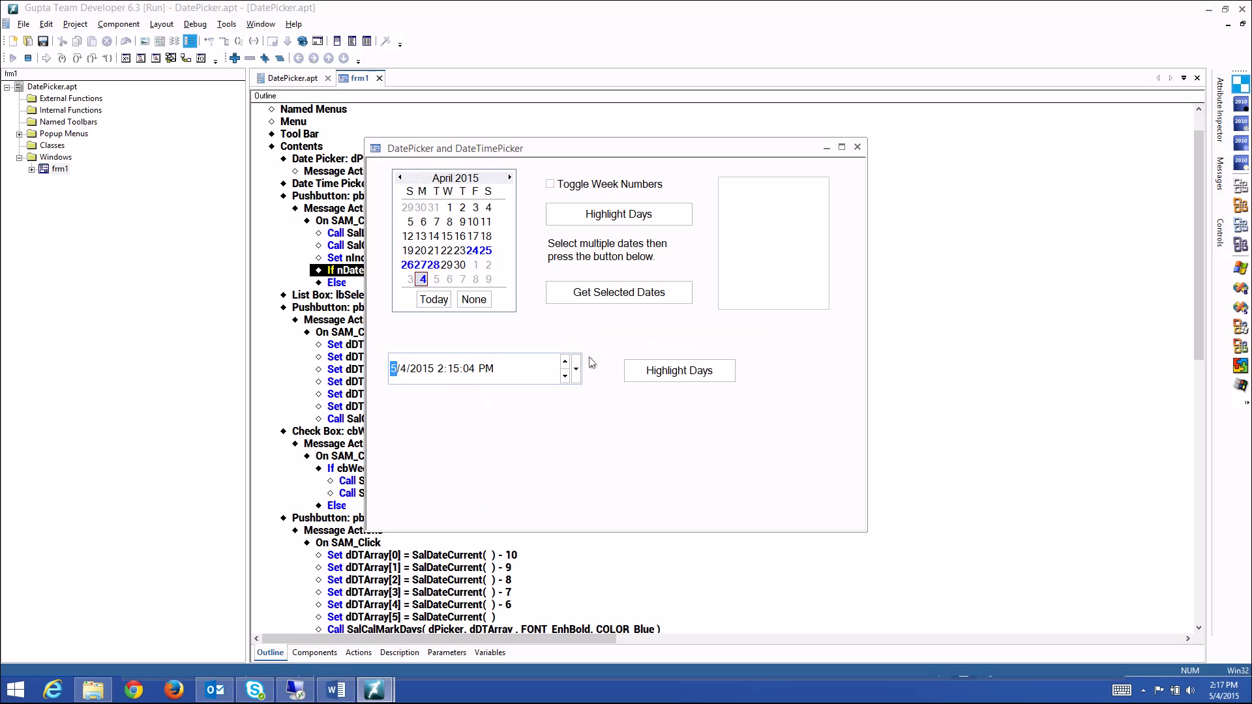
Select May 6, 7, 20, 21 and 25, list them, and close the demo window.
click(510, 178)
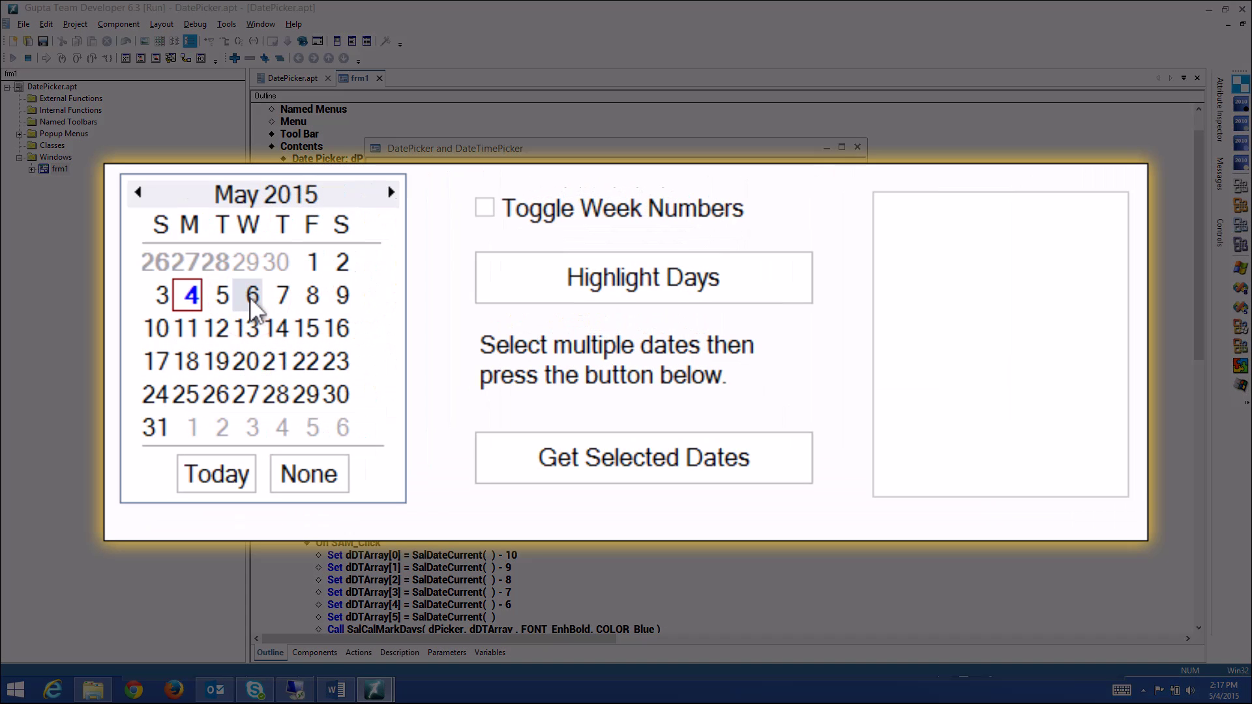
click(249, 296)
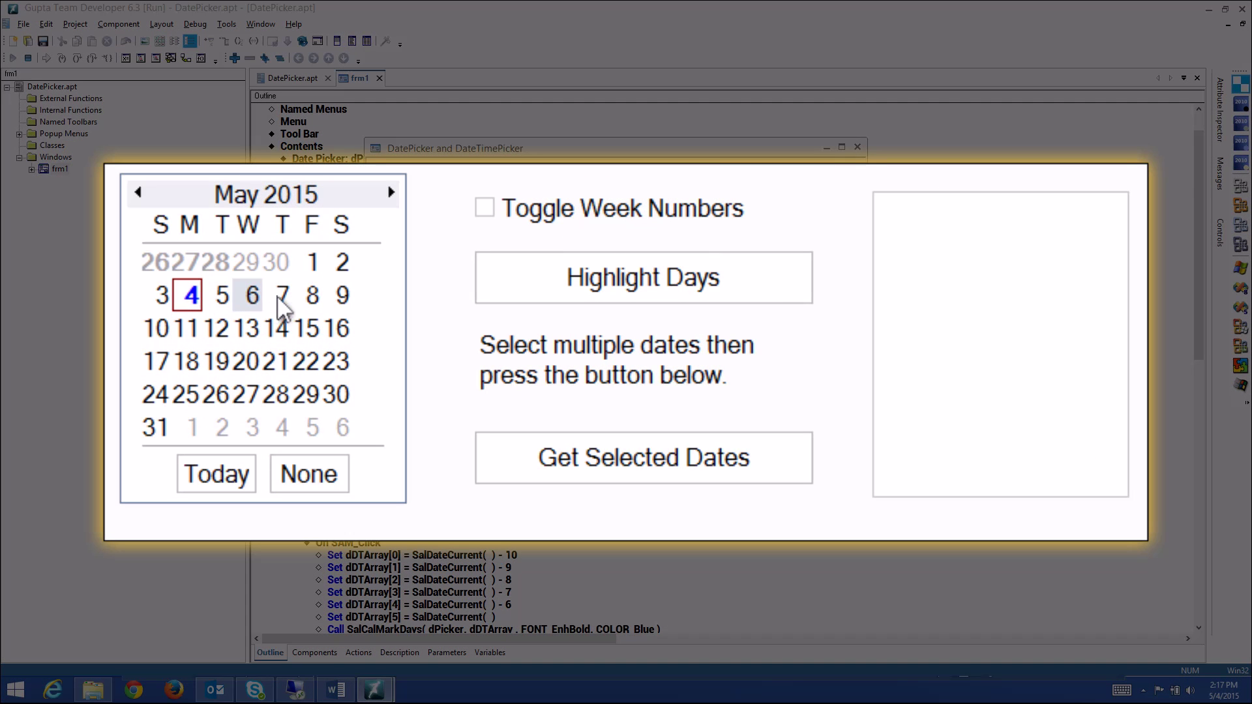
click(279, 362)
click(235, 357)
click(186, 394)
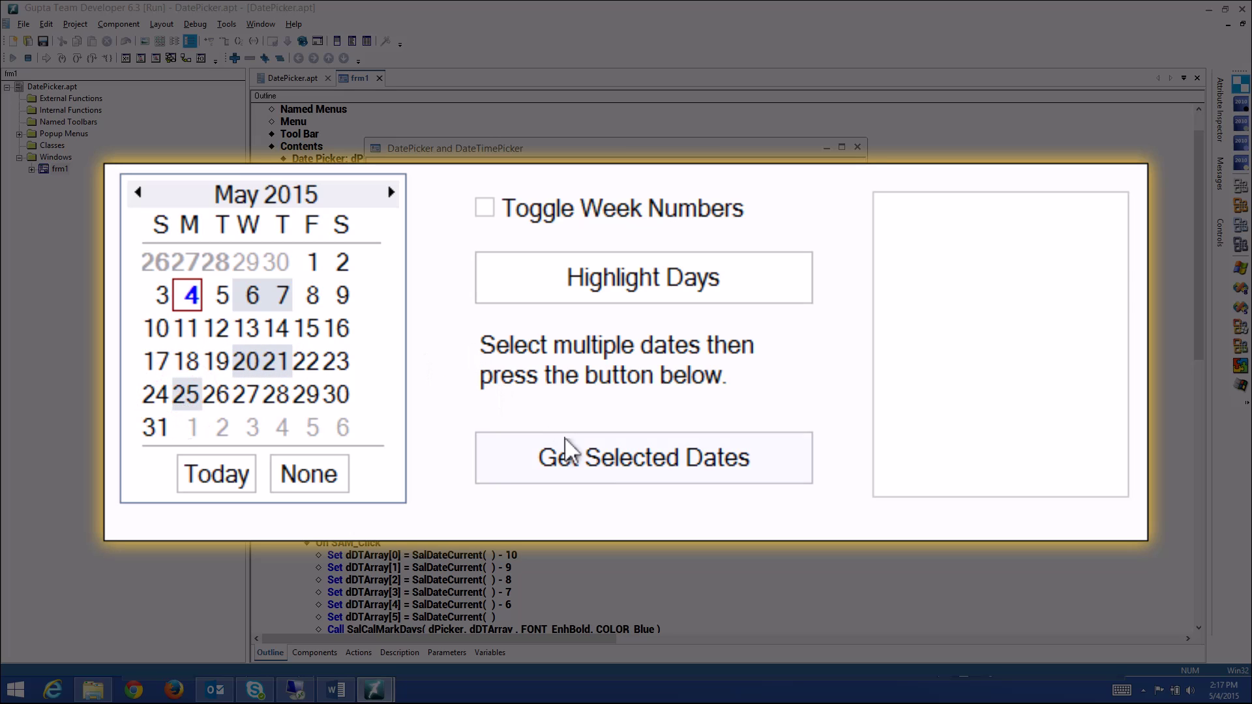
click(607, 454)
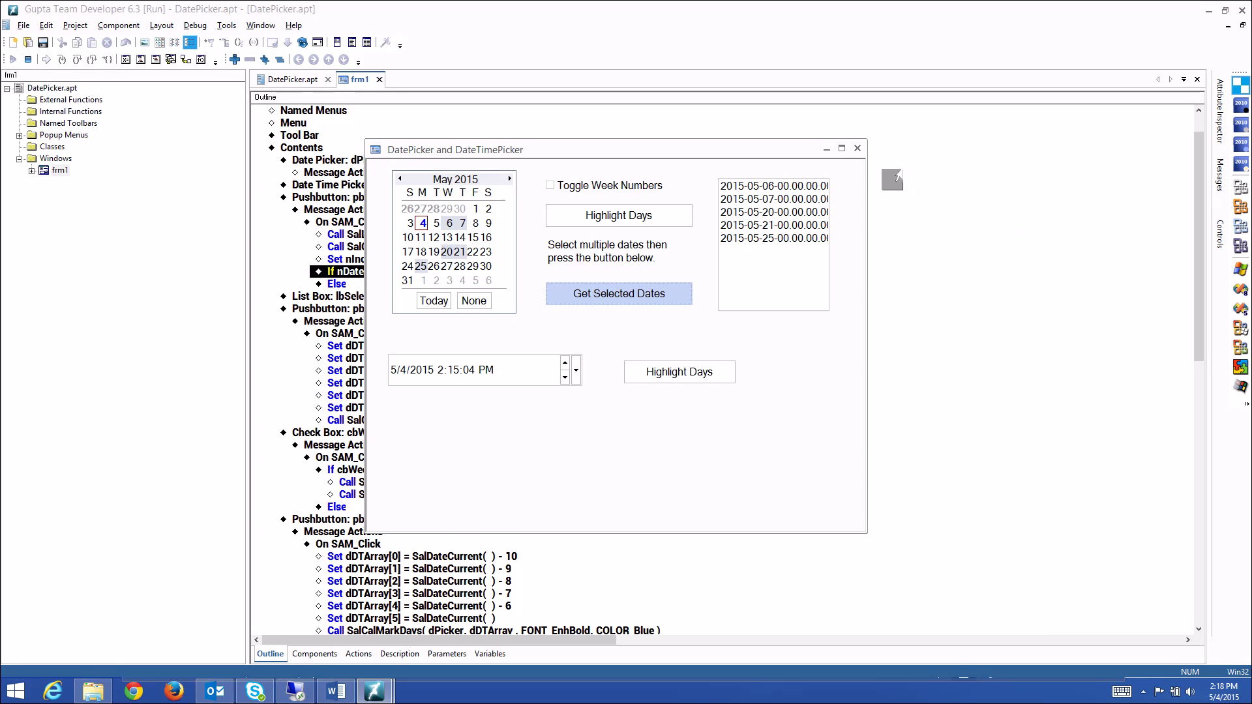
click(856, 149)
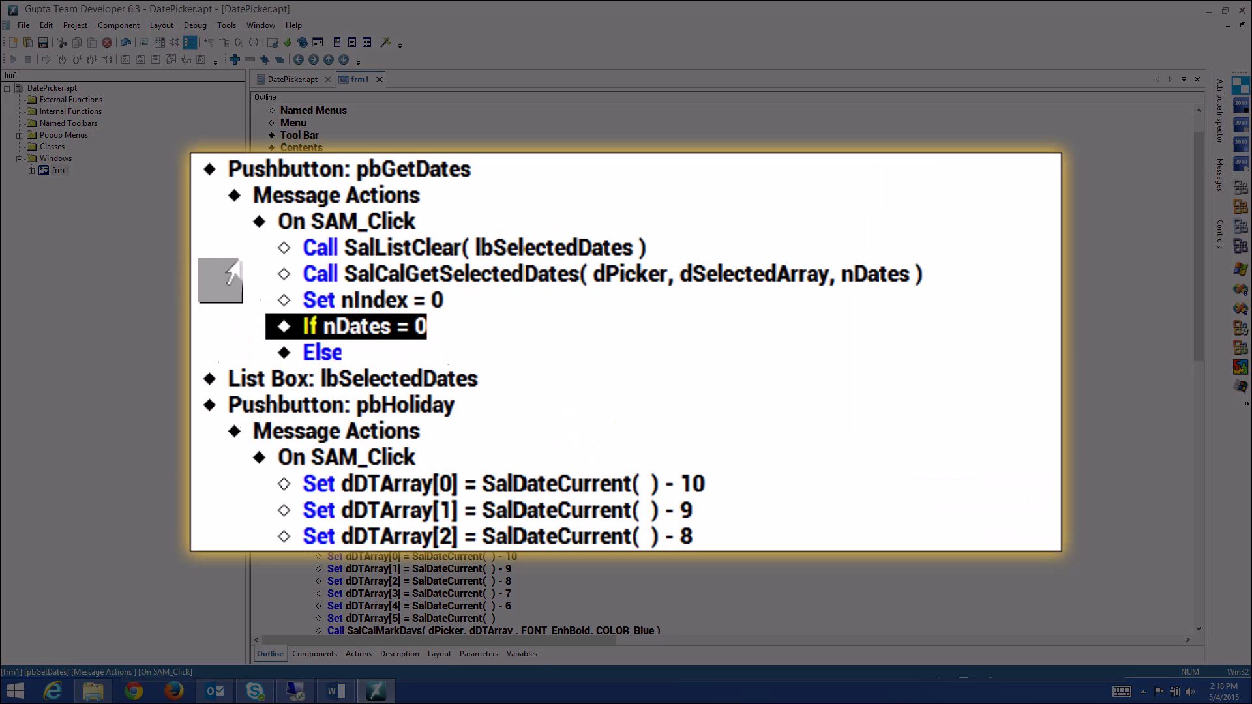
Below SalCalGetSelectedDates, expand the Else and While nodes to reveal the SalListAdd statement.
key(Up)
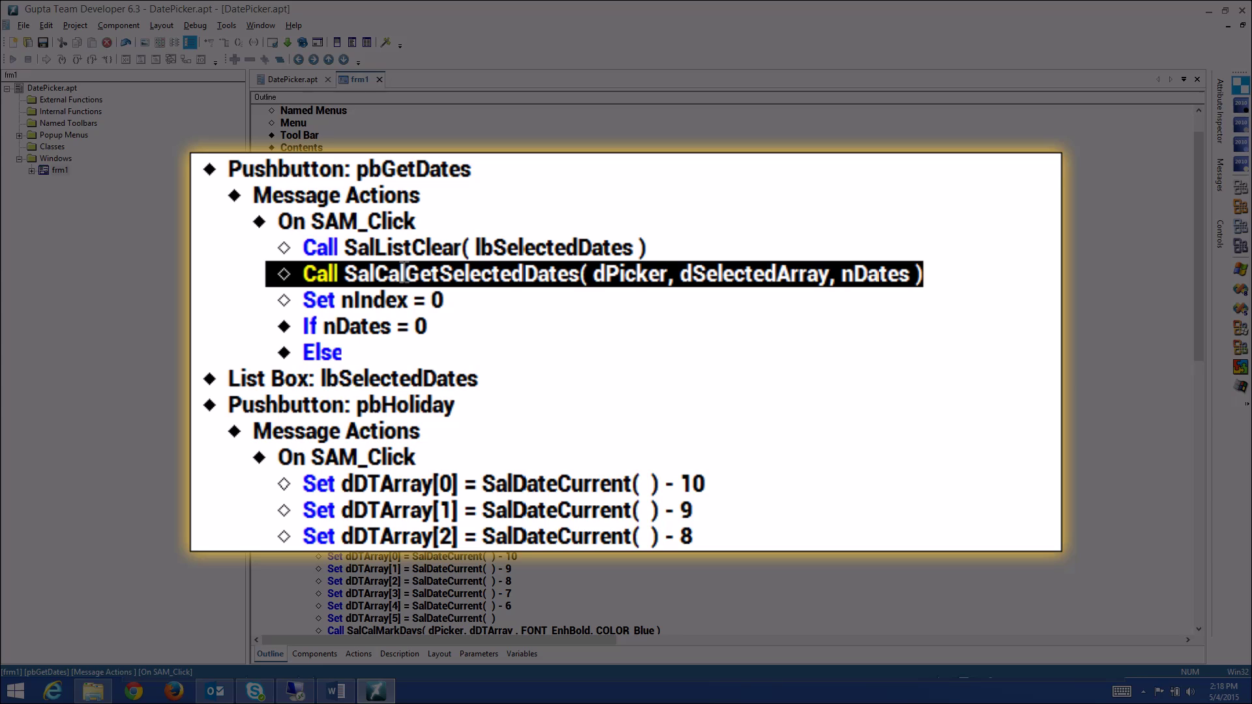
click(280, 360)
text(While nIndex< nDates)
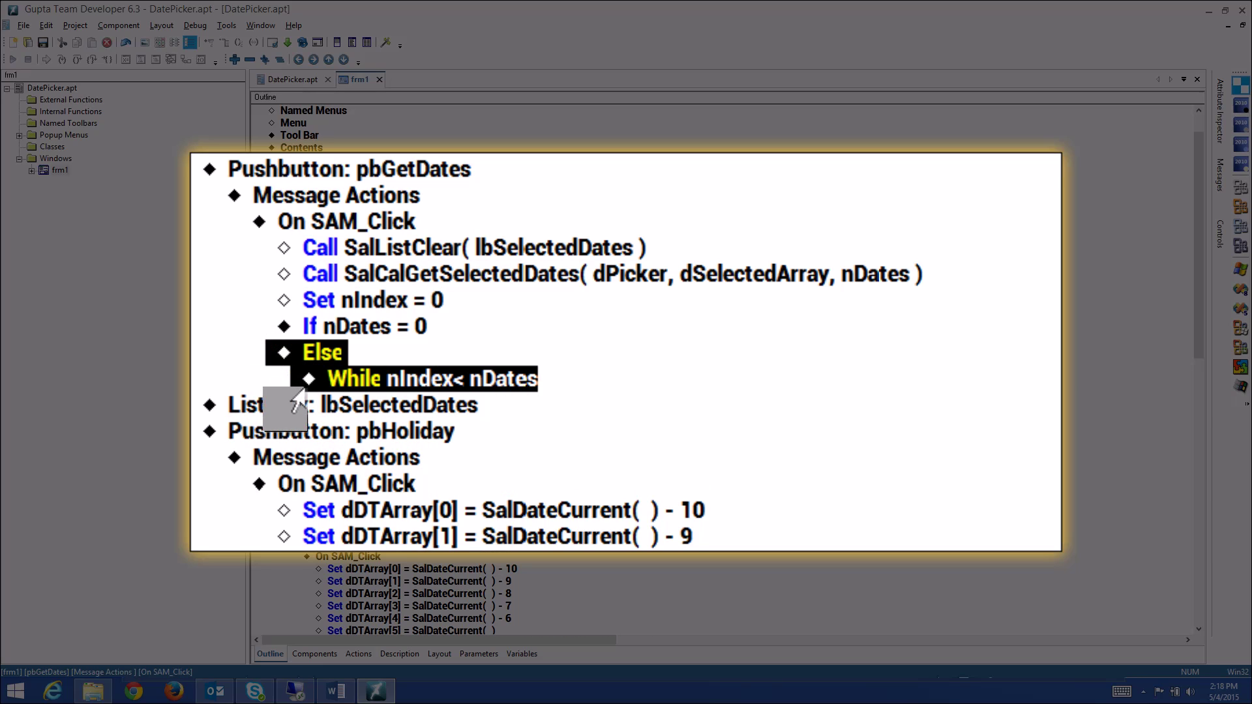
click(308, 379)
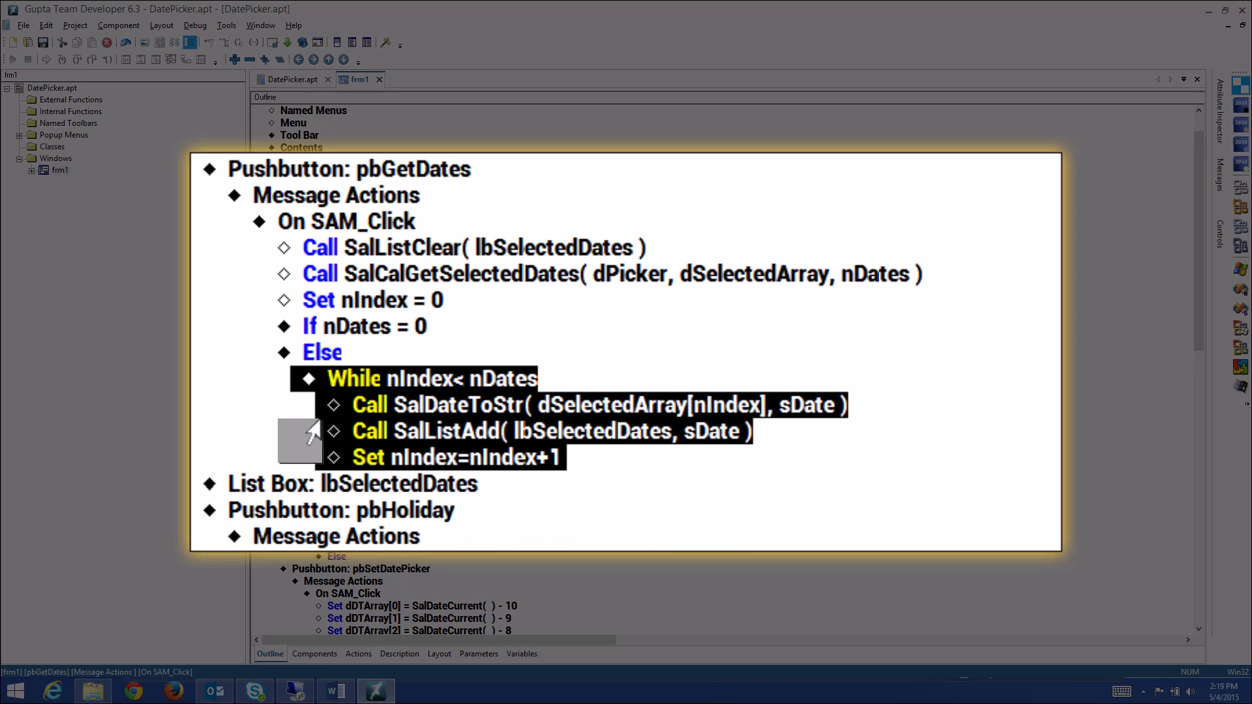
click(311, 431)
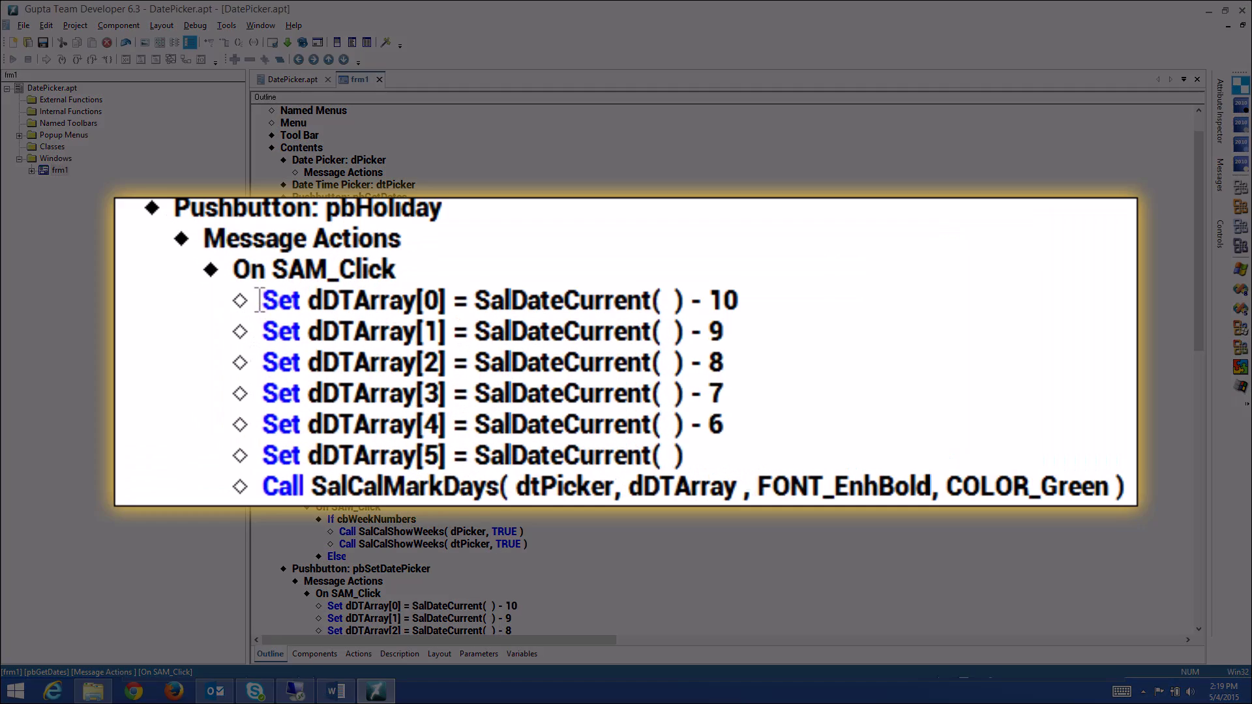
click(318, 395)
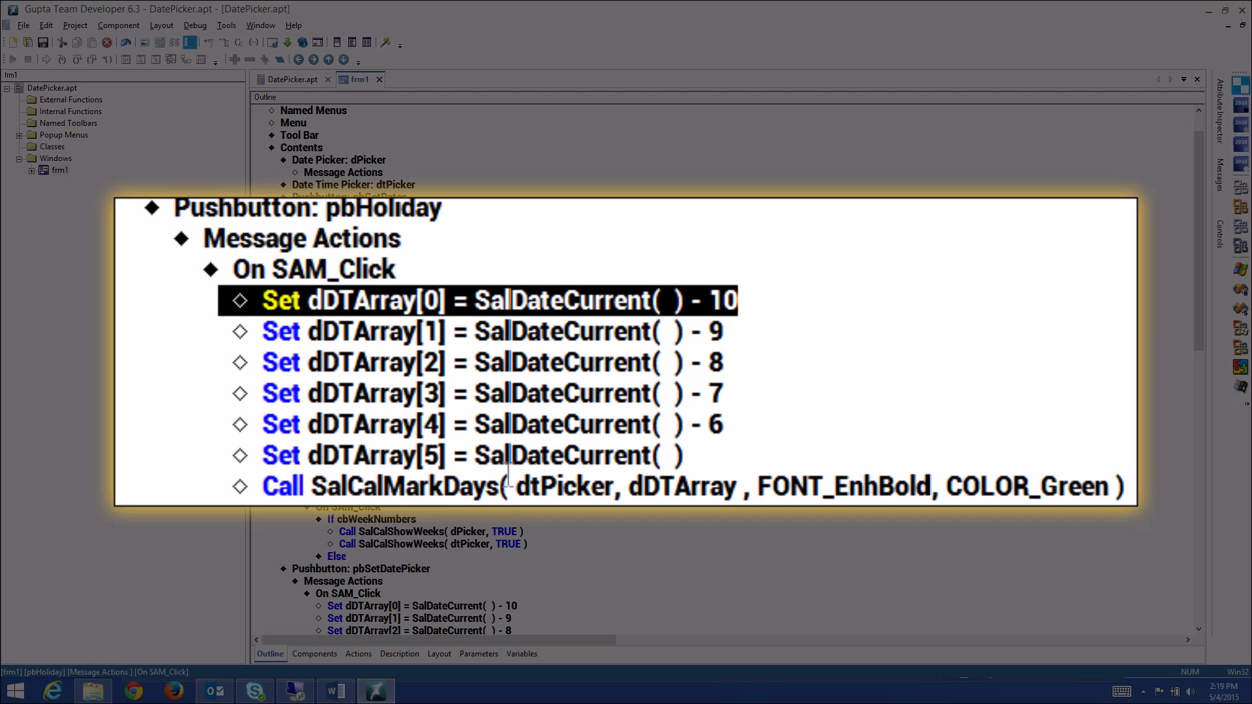
click(244, 482)
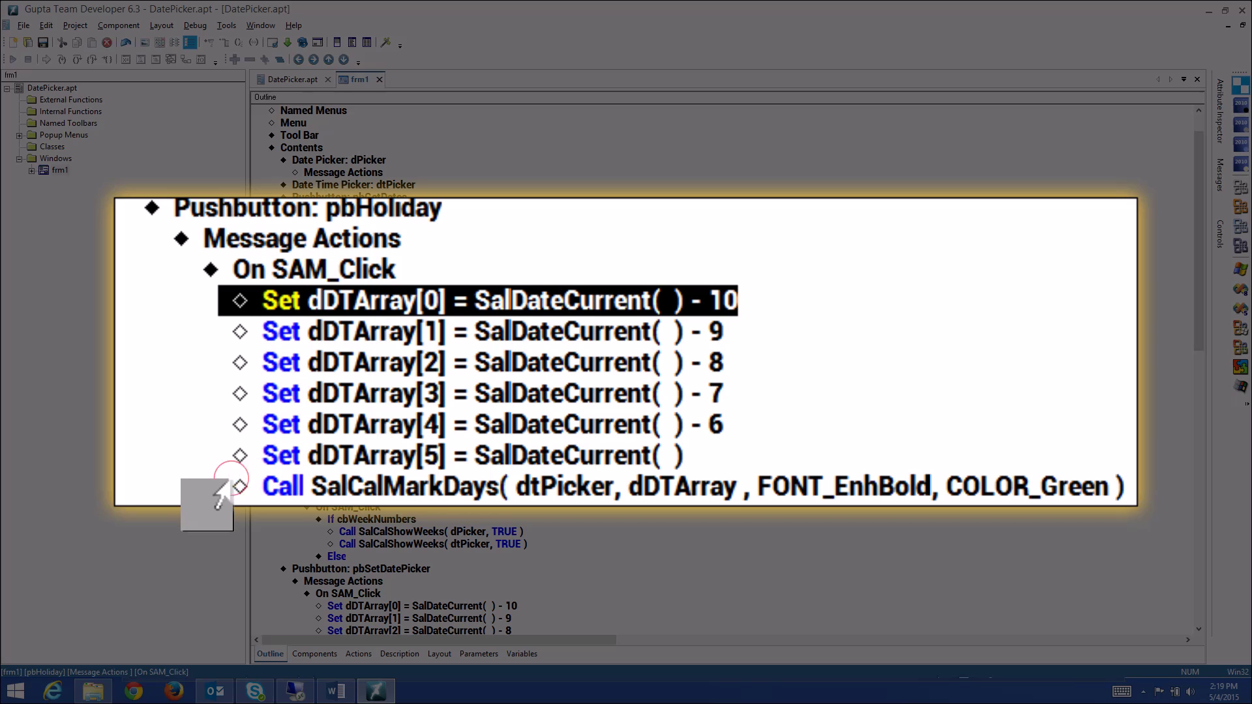
double_click(367, 487)
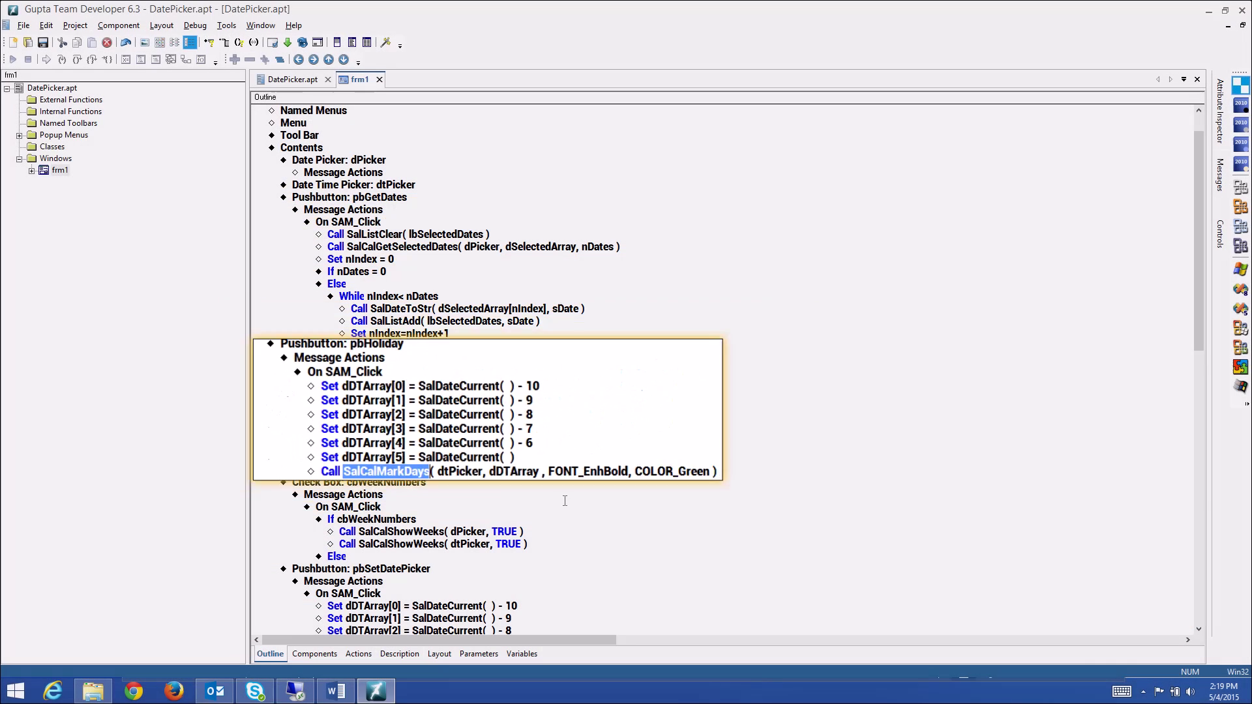
drag(307, 508, 288, 530)
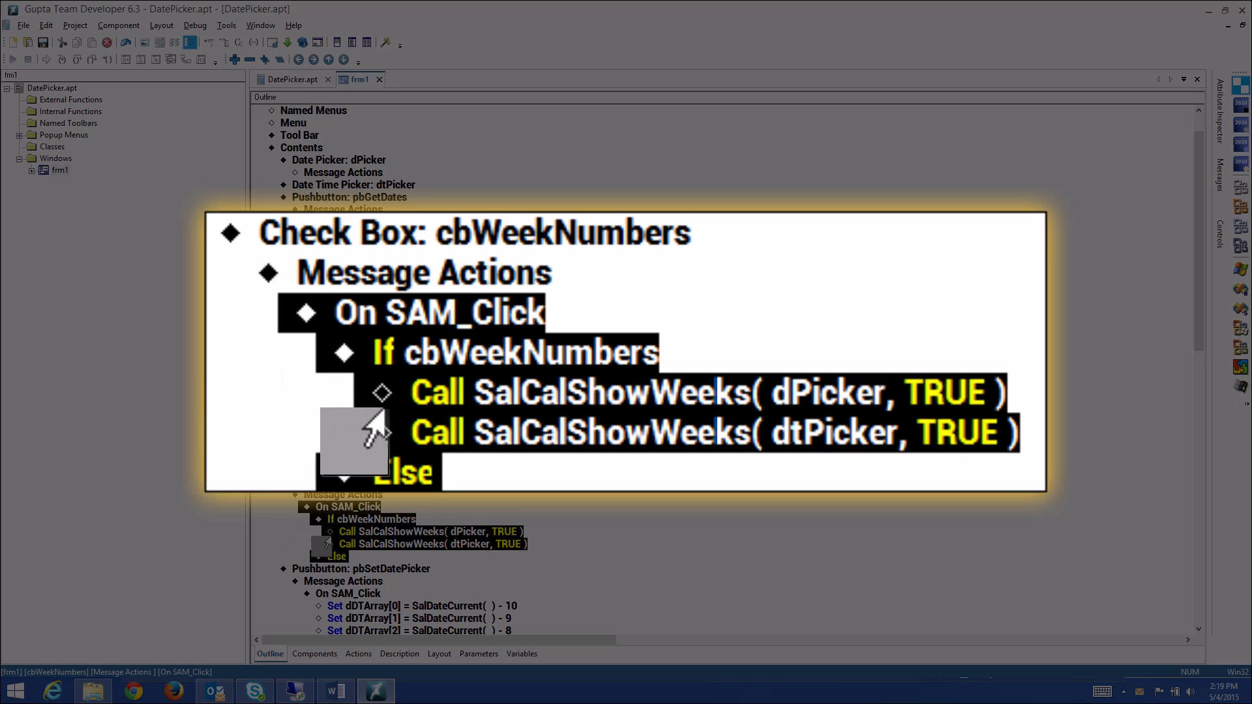
drag(288, 530, 319, 543)
click(388, 534)
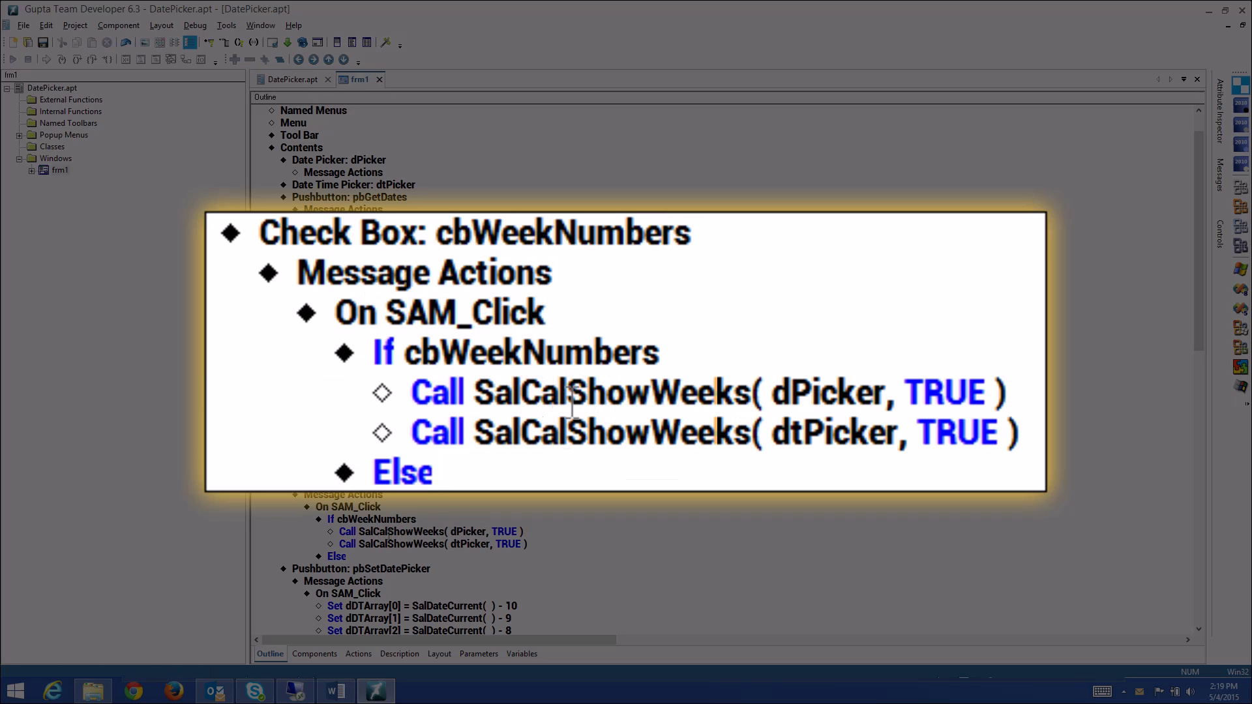
double_click(388, 534)
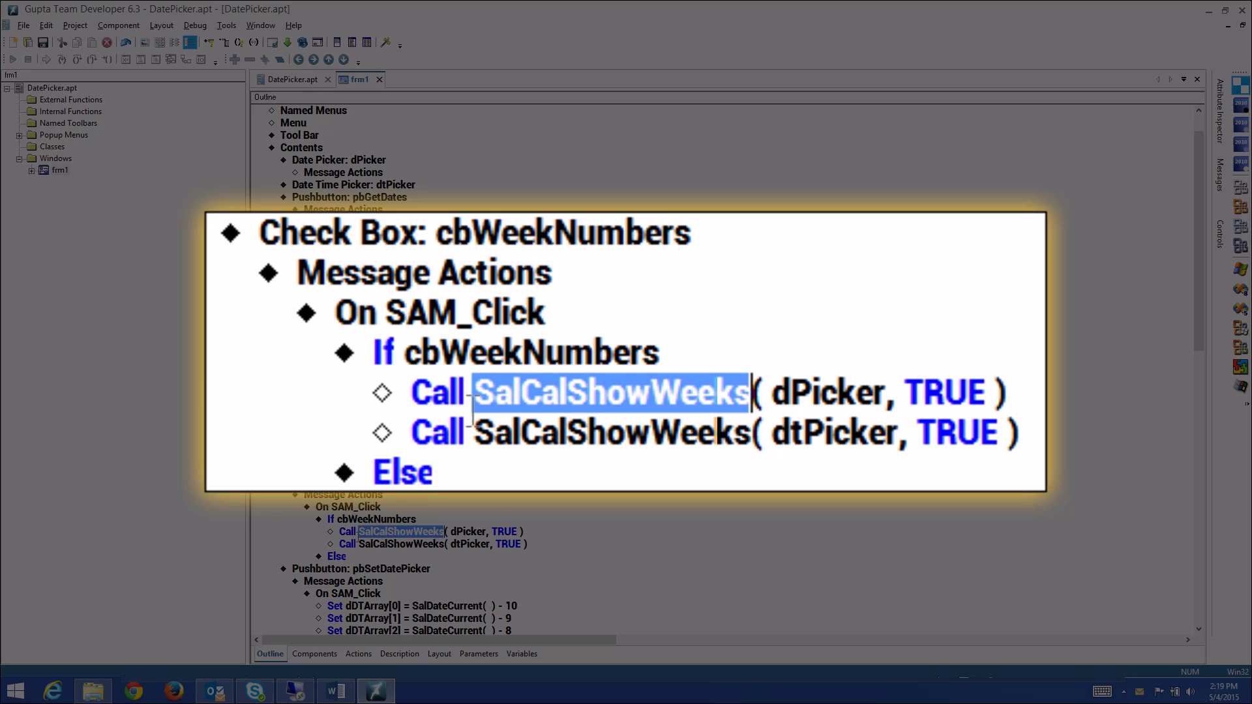
double_click(467, 533)
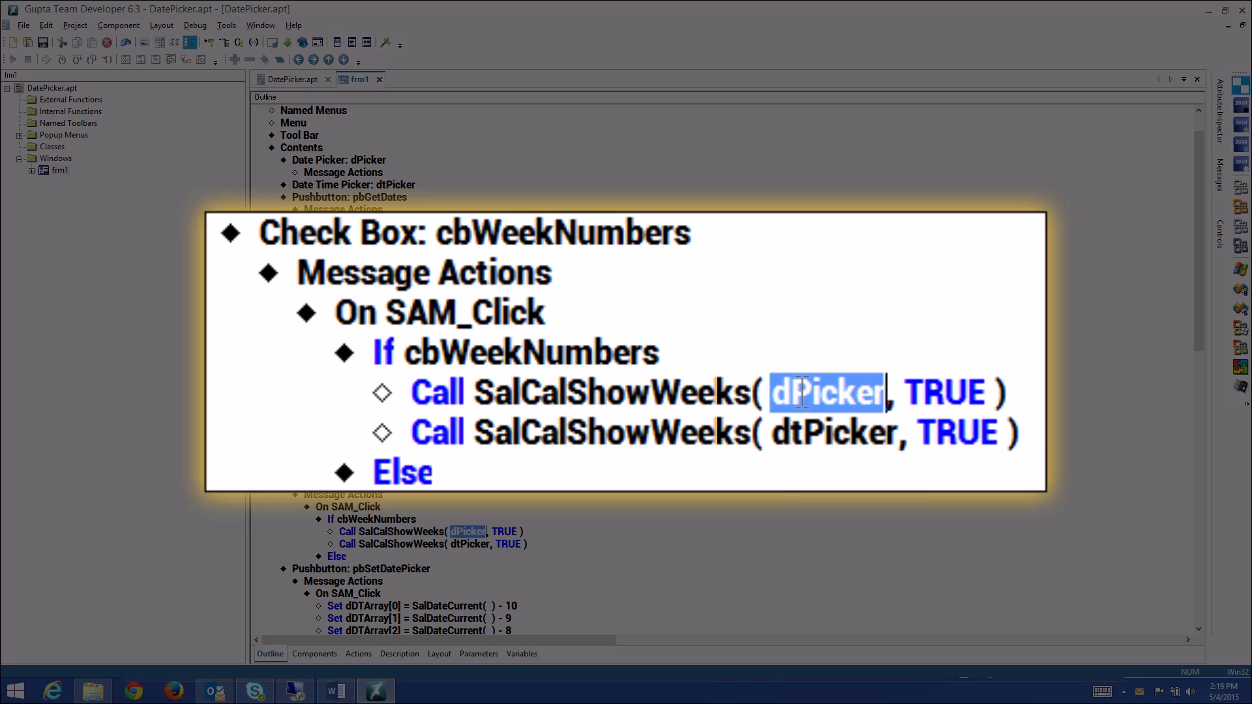
double_click(505, 532)
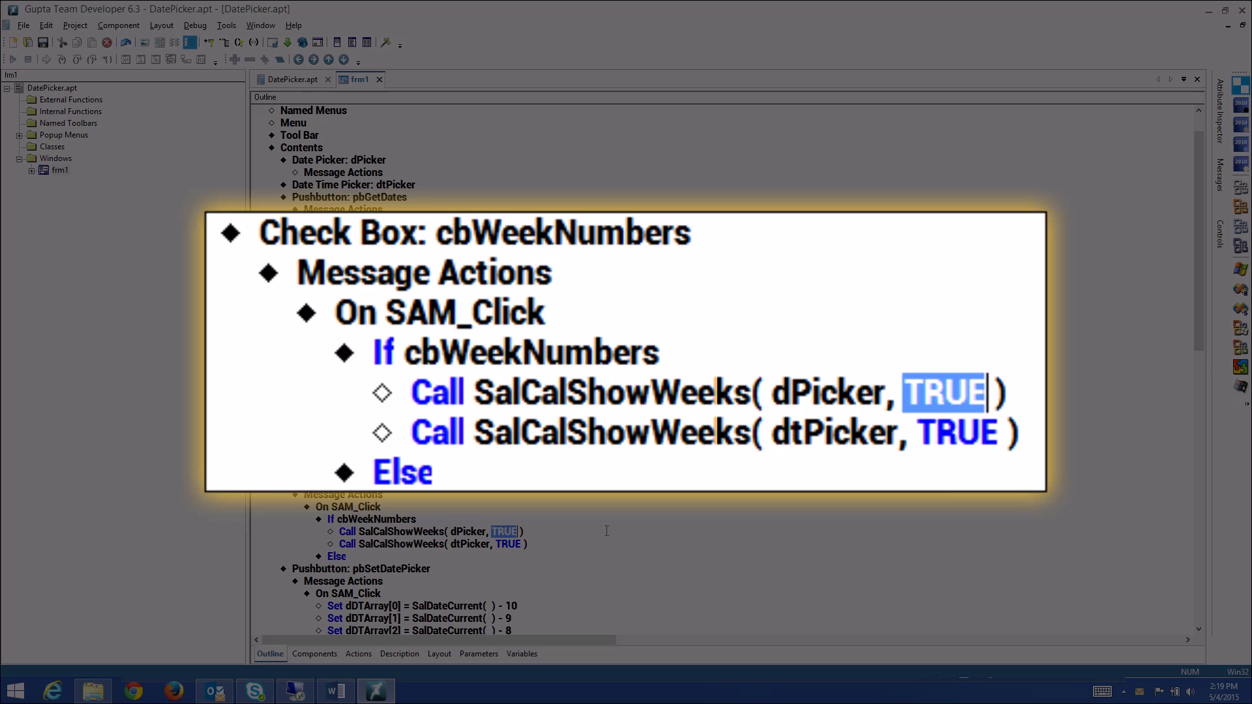